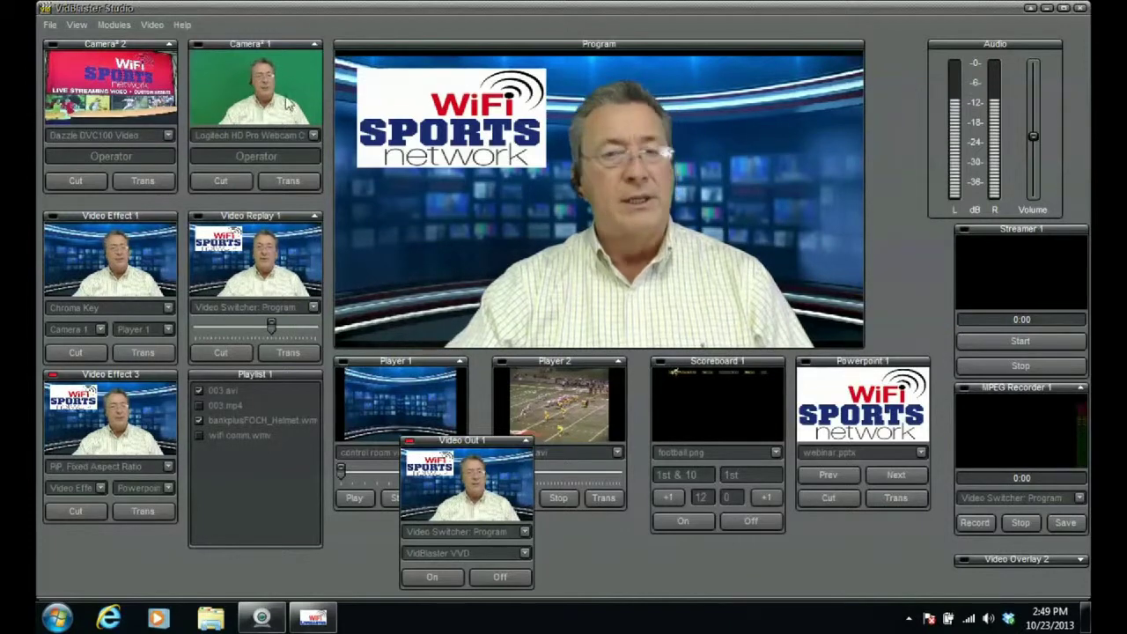
# Transition Program to Camera 1's raw presenter-on-green-screen feed.
pyautogui.click(240, 95)
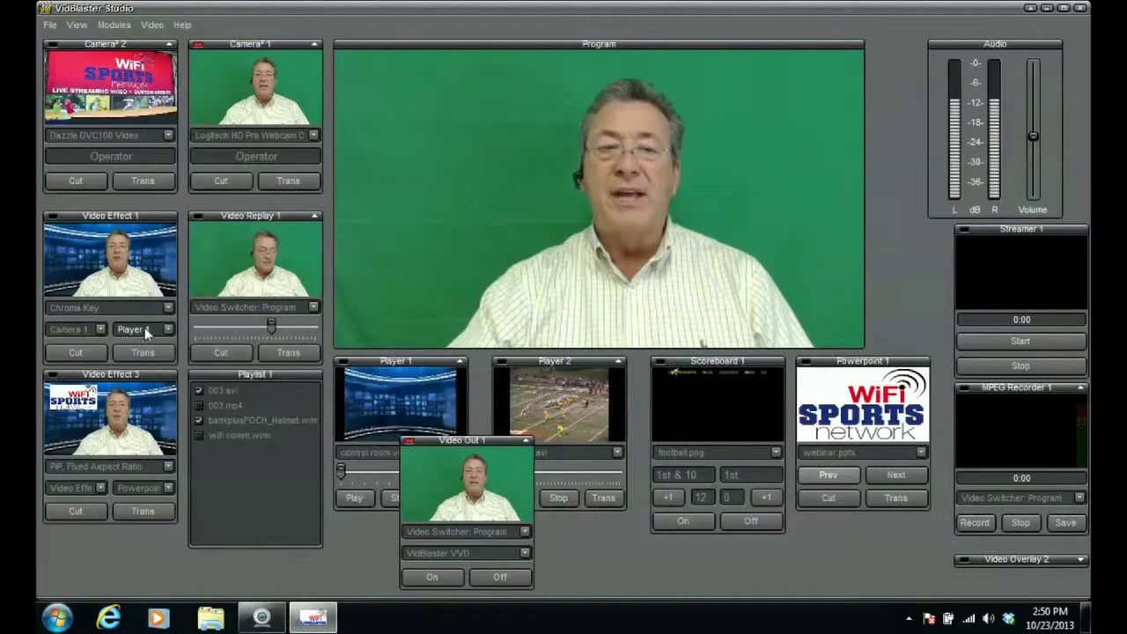
# Advance Player 1's newsroom background video and transition the Video Effect 1 keyed anchor to Program.
pyautogui.moveTo(154, 224)
pyautogui.mouseDown()
pyautogui.moveTo(154, 236)
pyautogui.moveTo(155, 226)
pyautogui.mouseUp()
pyautogui.click(401, 373)
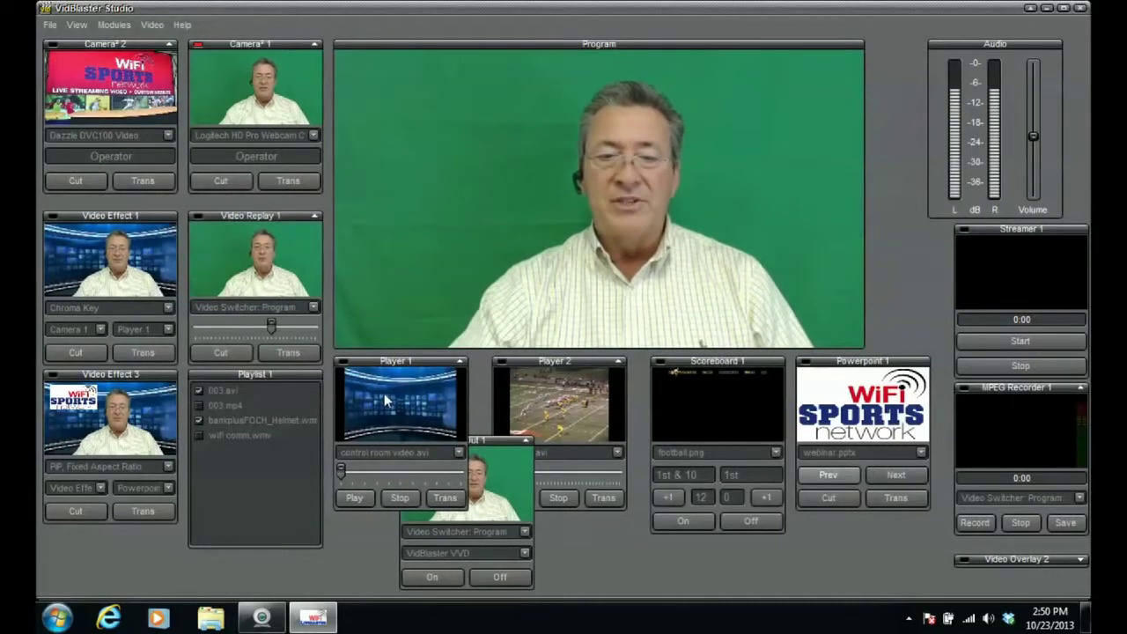
pyautogui.moveTo(341, 471); pyautogui.dragTo(365, 471)
pyautogui.click(143, 352)
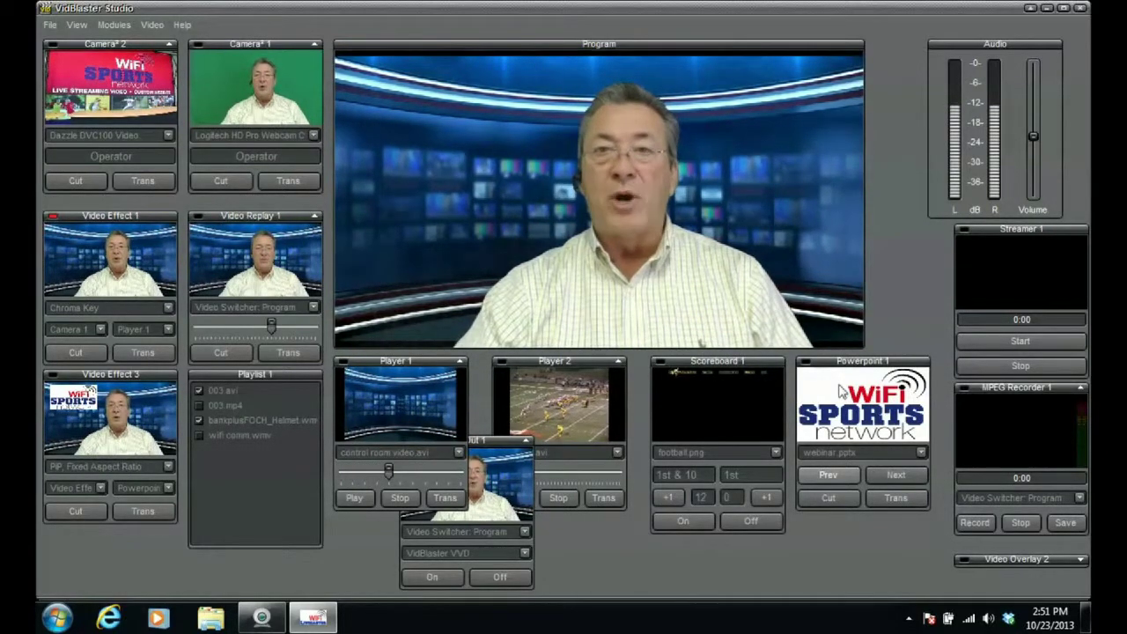
# Transition in the Video Effect 3 WiFi Sports logo PiP and drag it to the top-right corner.
pyautogui.click(148, 428)
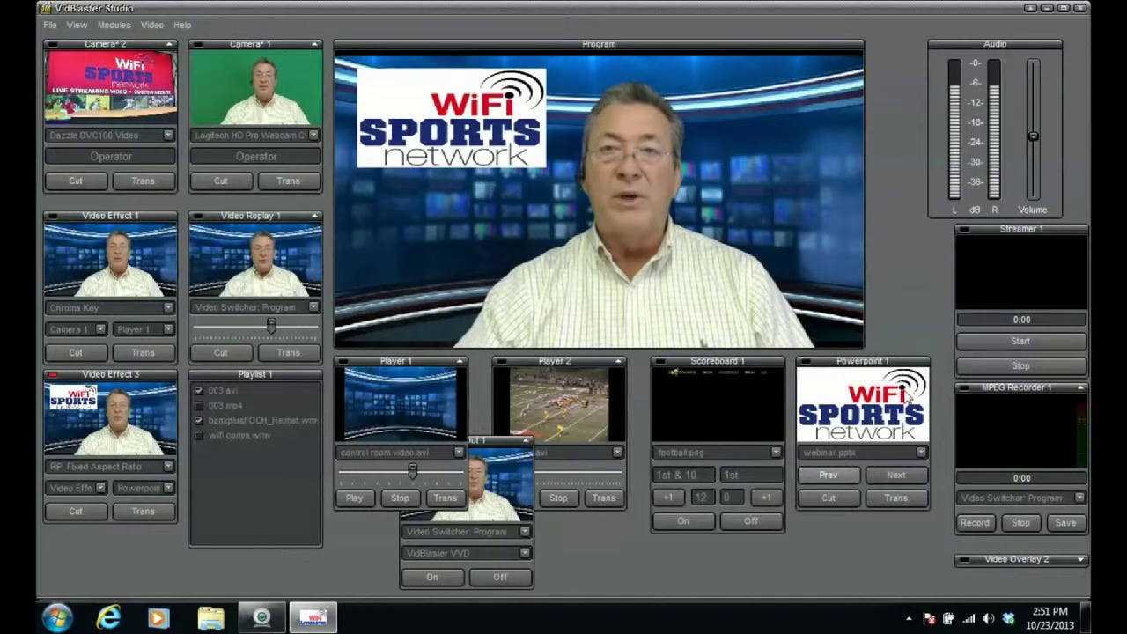
pyautogui.click(912, 476)
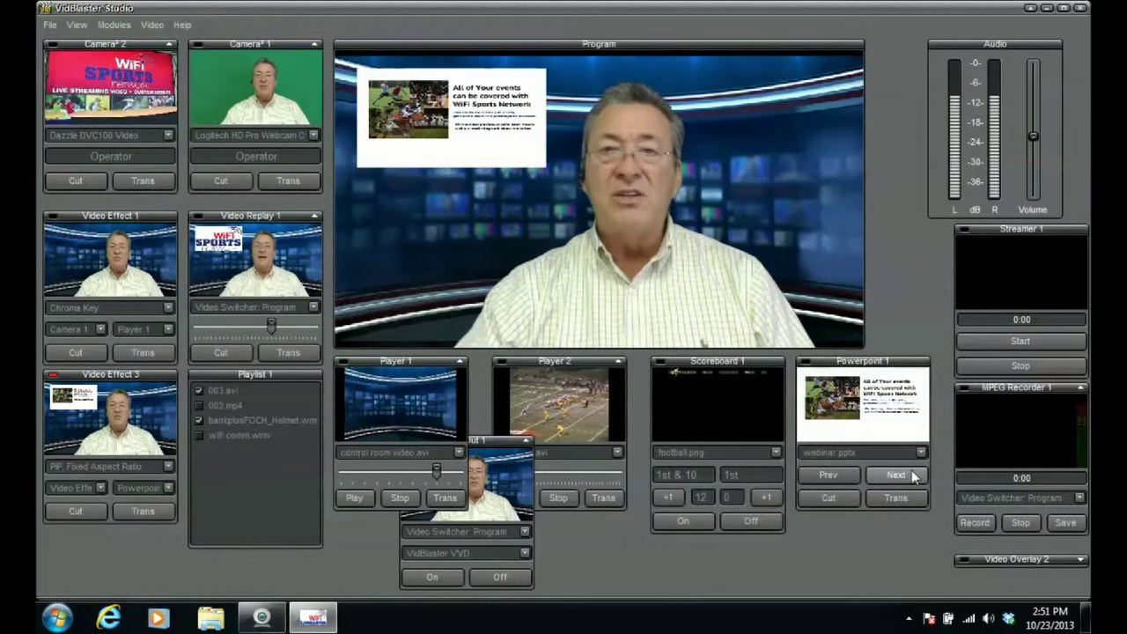
pyautogui.click(841, 476)
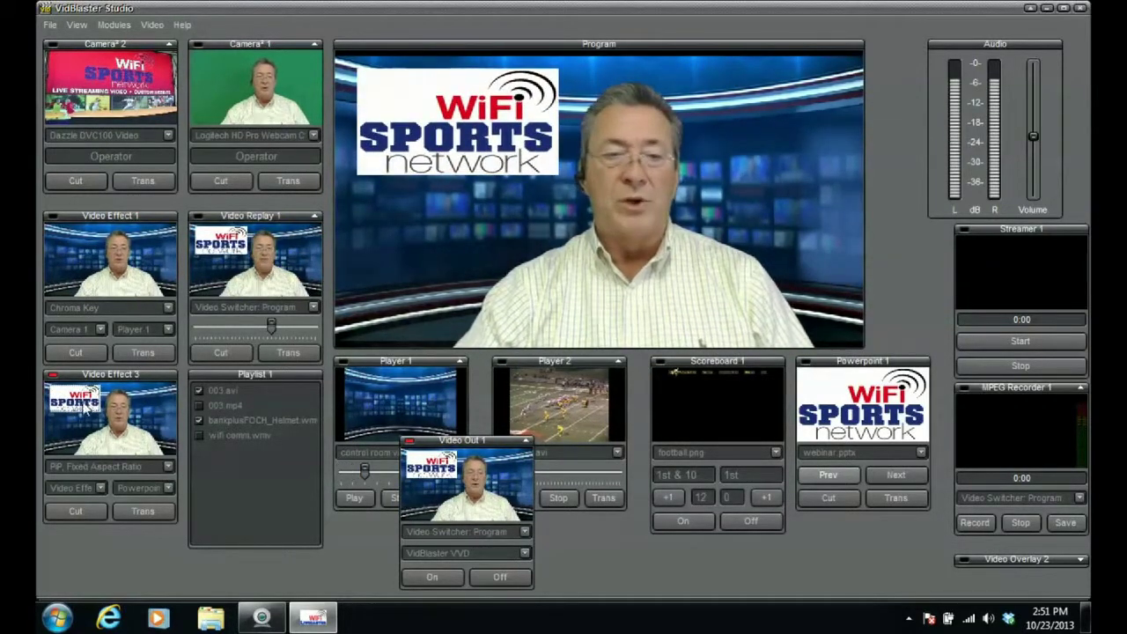
pyautogui.moveTo(64, 407); pyautogui.dragTo(137, 410)
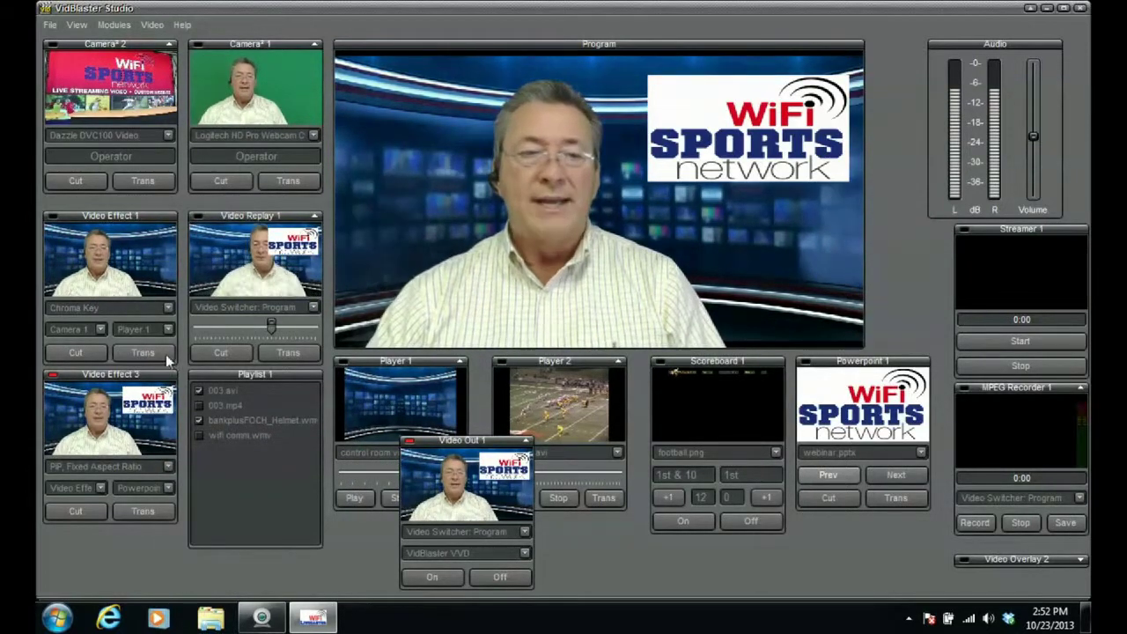
pyautogui.click(167, 308)
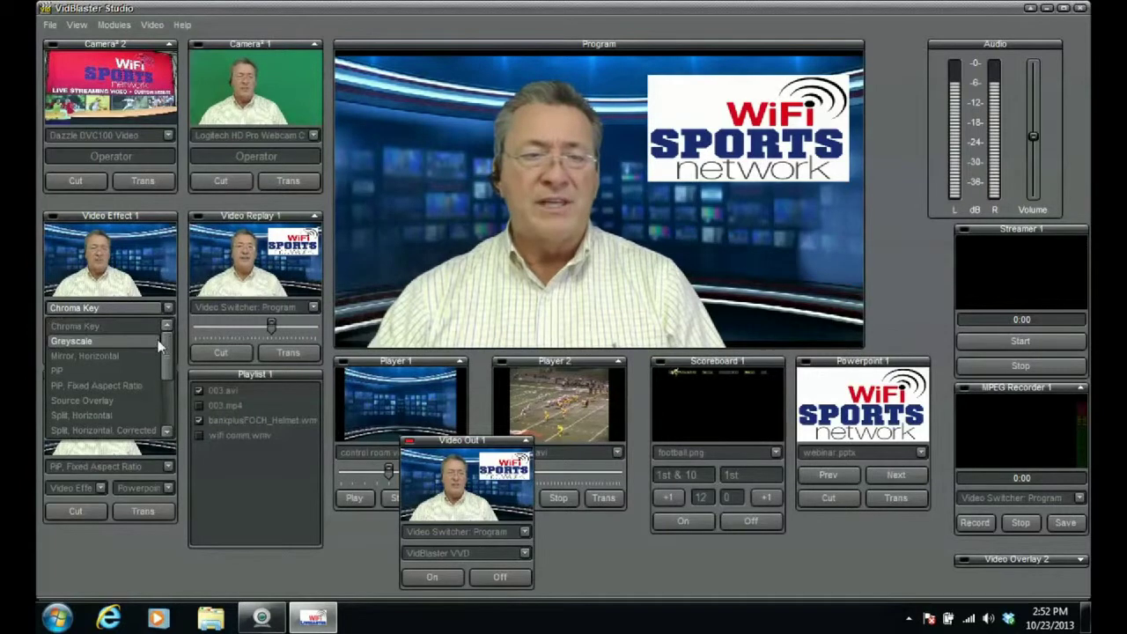
pyautogui.click(144, 429)
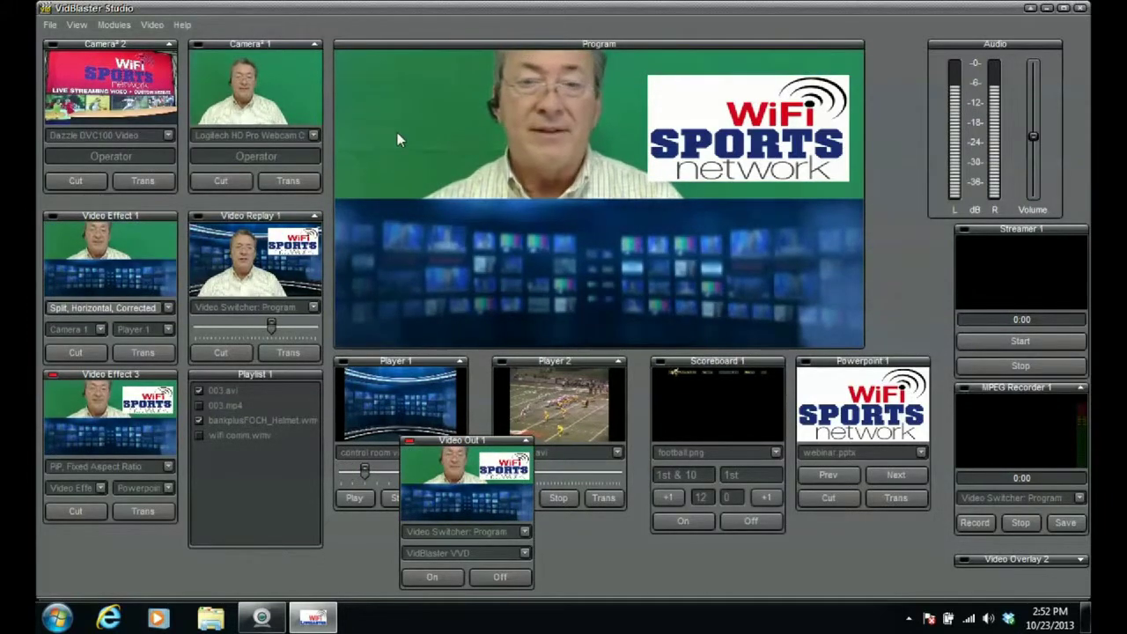
pyautogui.click(168, 308)
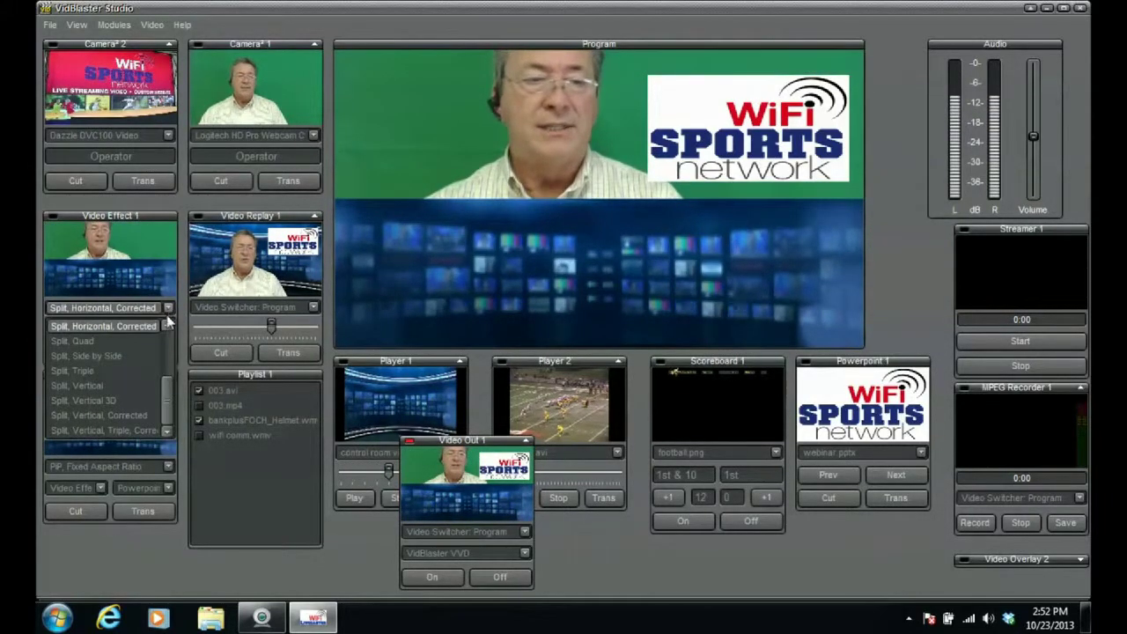
pyautogui.scroll(3, 168, 381)
pyautogui.click(123, 328)
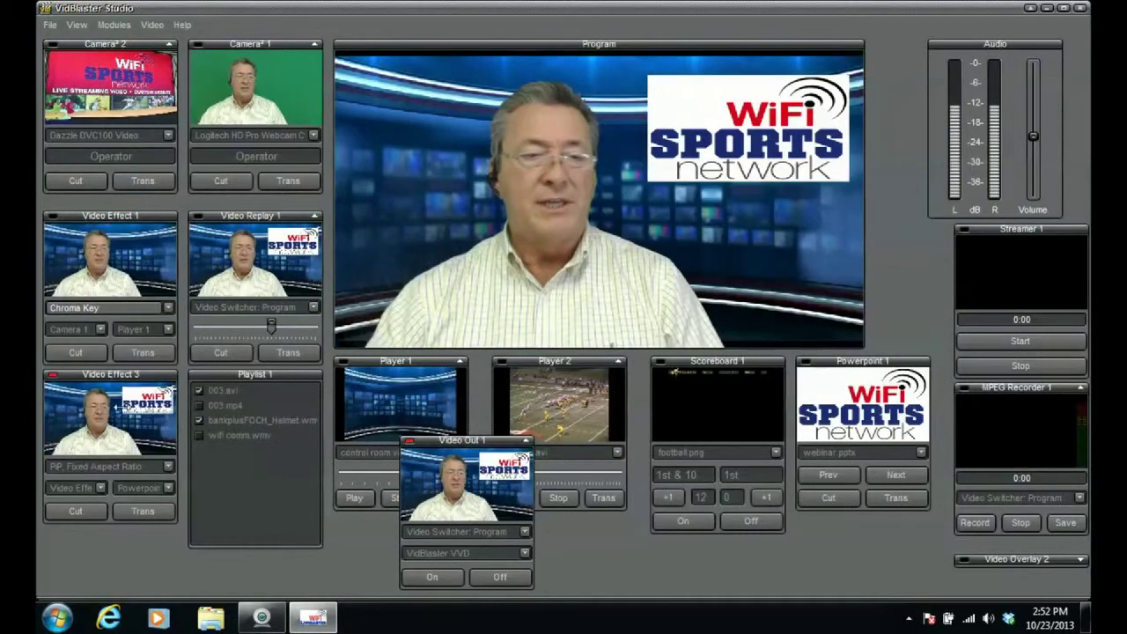
pyautogui.click(167, 466)
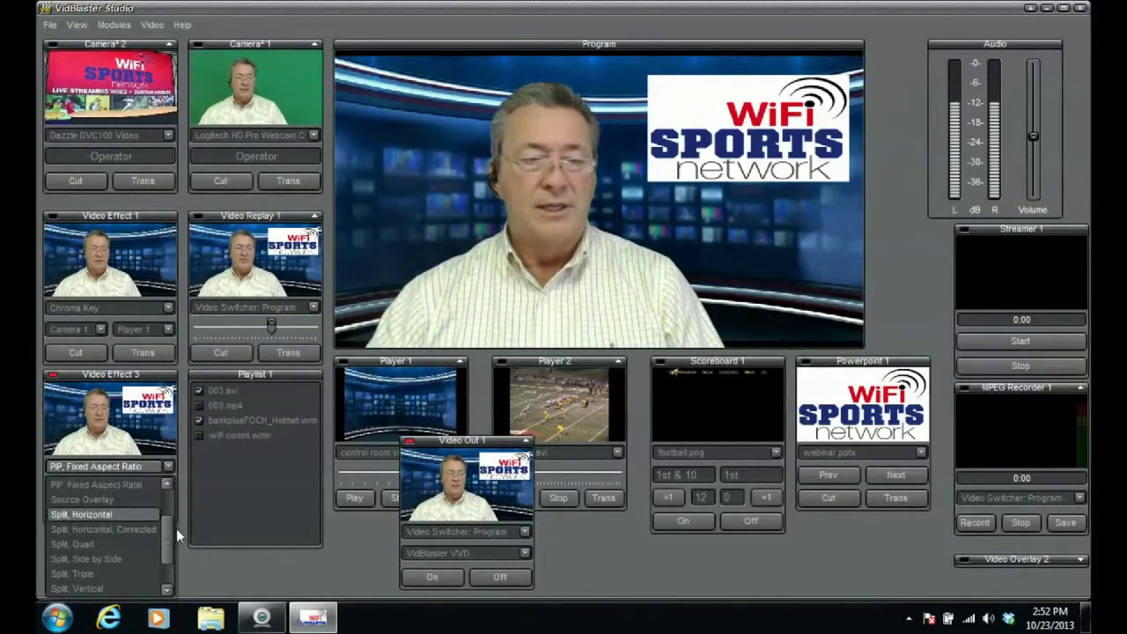
pyautogui.moveTo(169, 537); pyautogui.dragTo(169, 559)
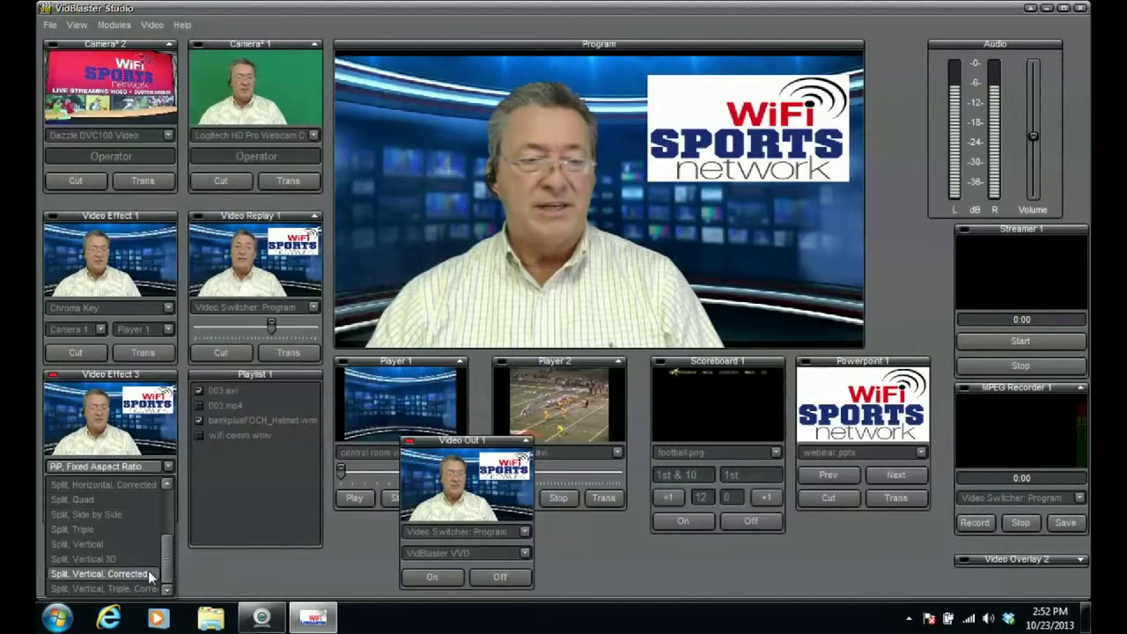
pyautogui.click(126, 570)
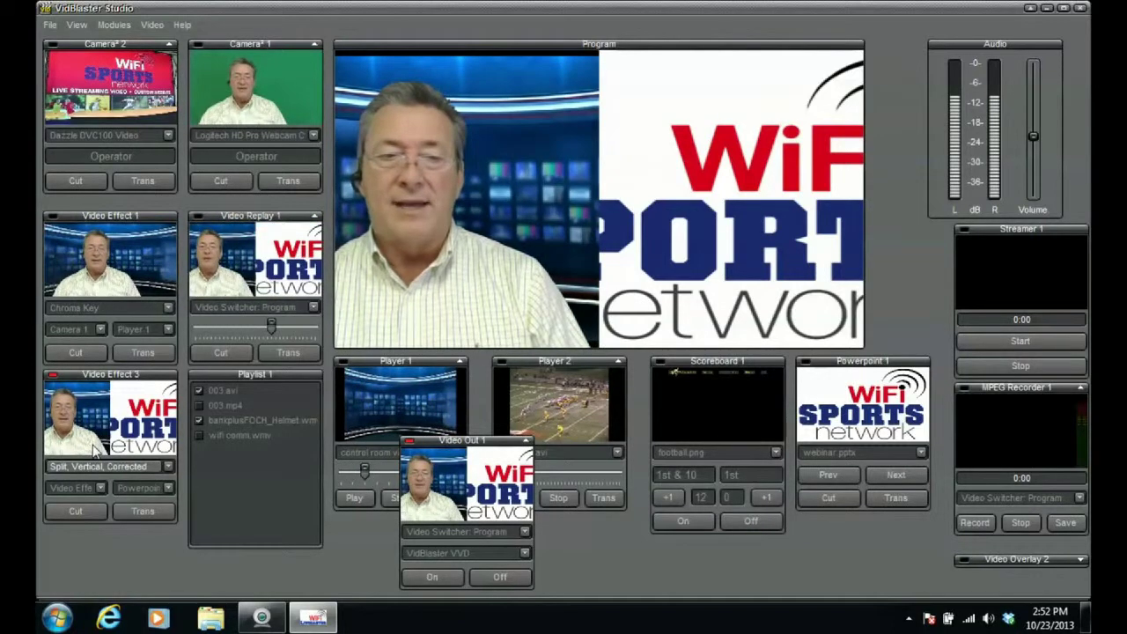
pyautogui.click(168, 467)
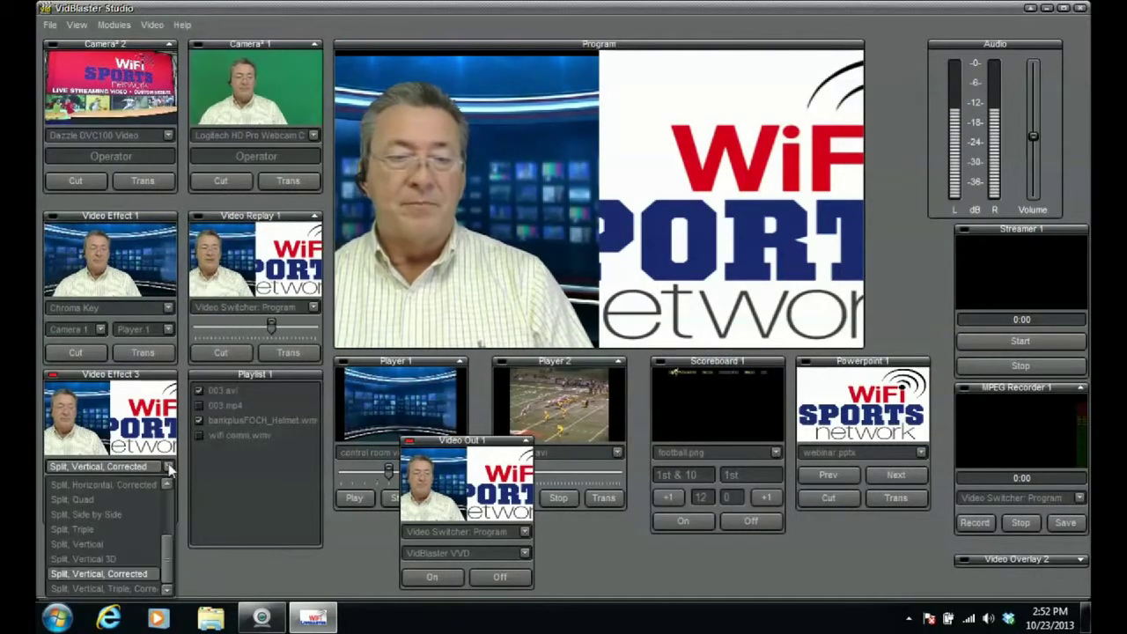
pyautogui.moveTo(169, 539); pyautogui.dragTo(166, 516)
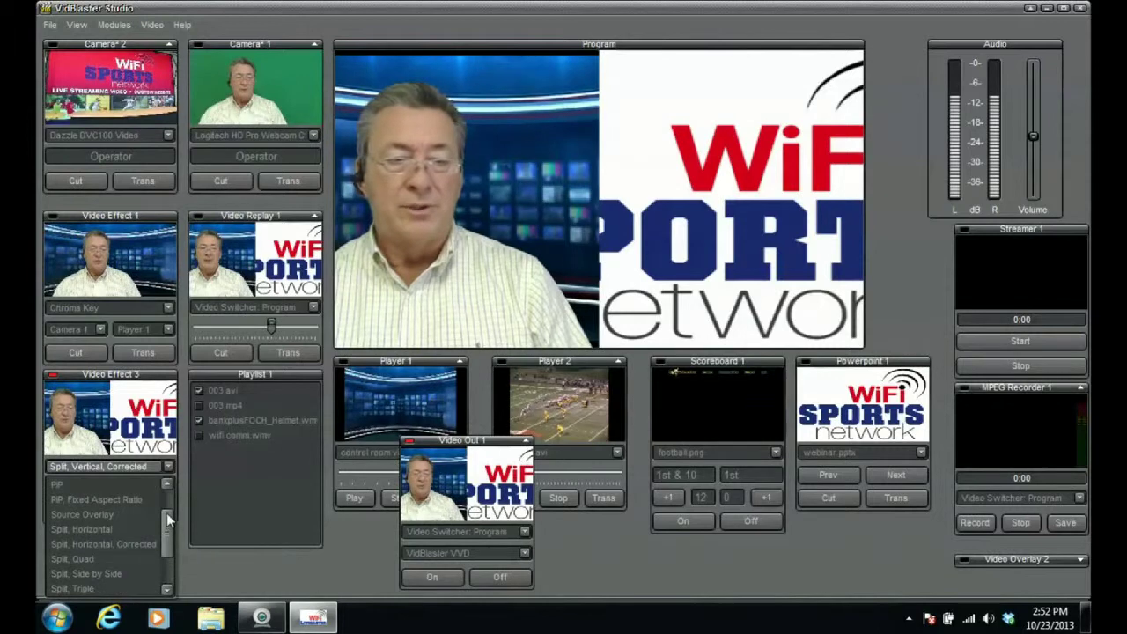
pyautogui.click(146, 498)
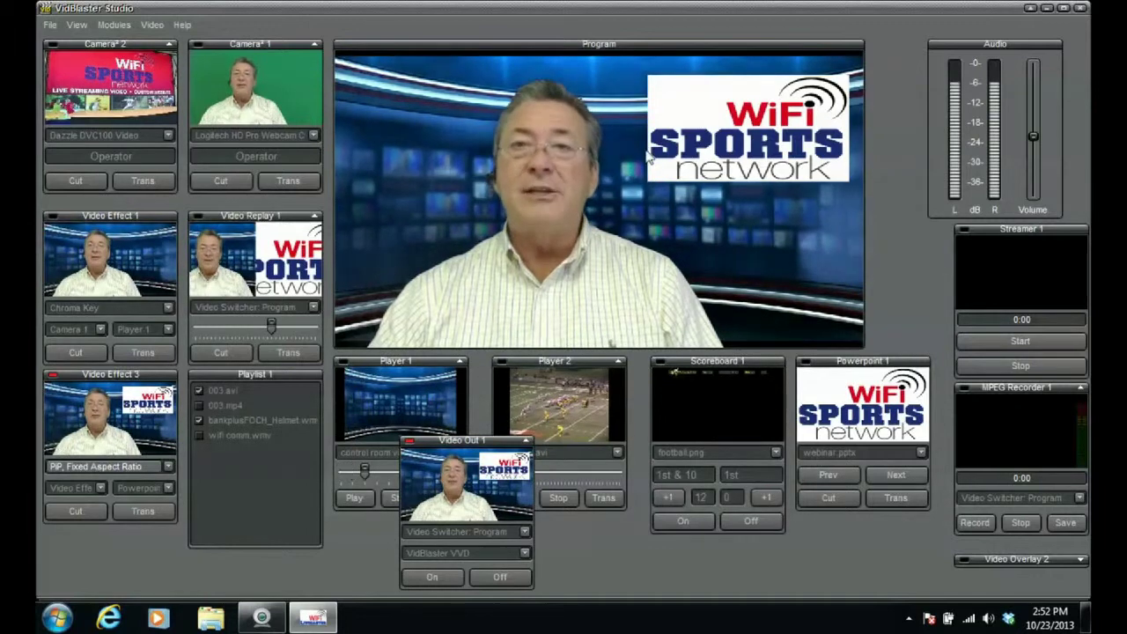
# Set Video Effect 3's second inset source to Player 2's NEW OB.avi football video.
pyautogui.click(524, 417)
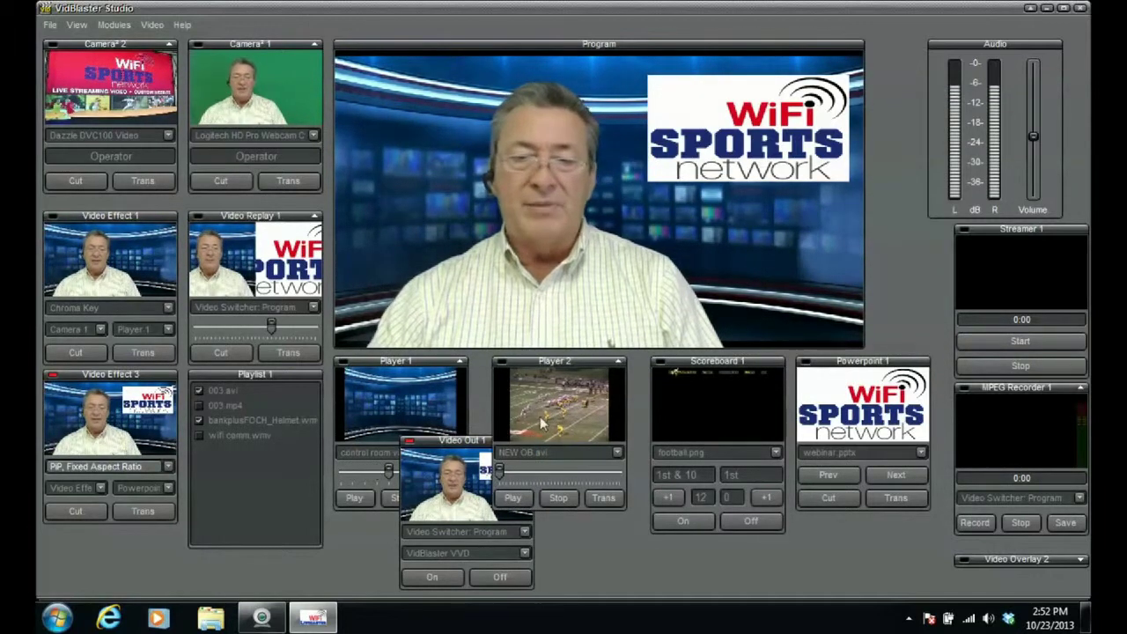
pyautogui.click(343, 477)
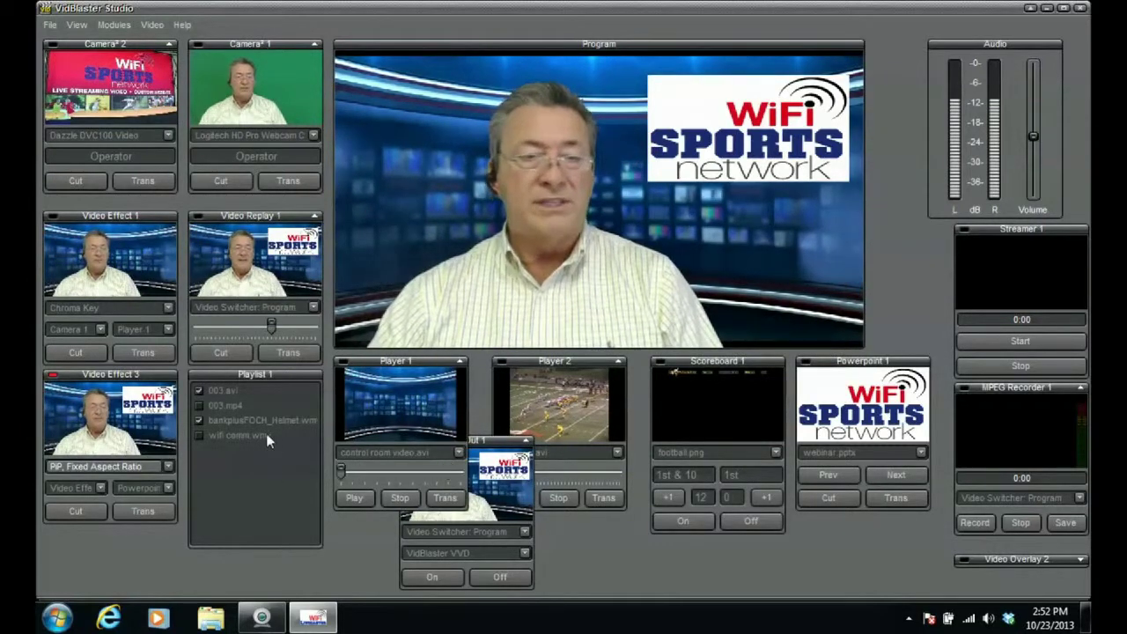
pyautogui.click(199, 420)
pyautogui.click(199, 420)
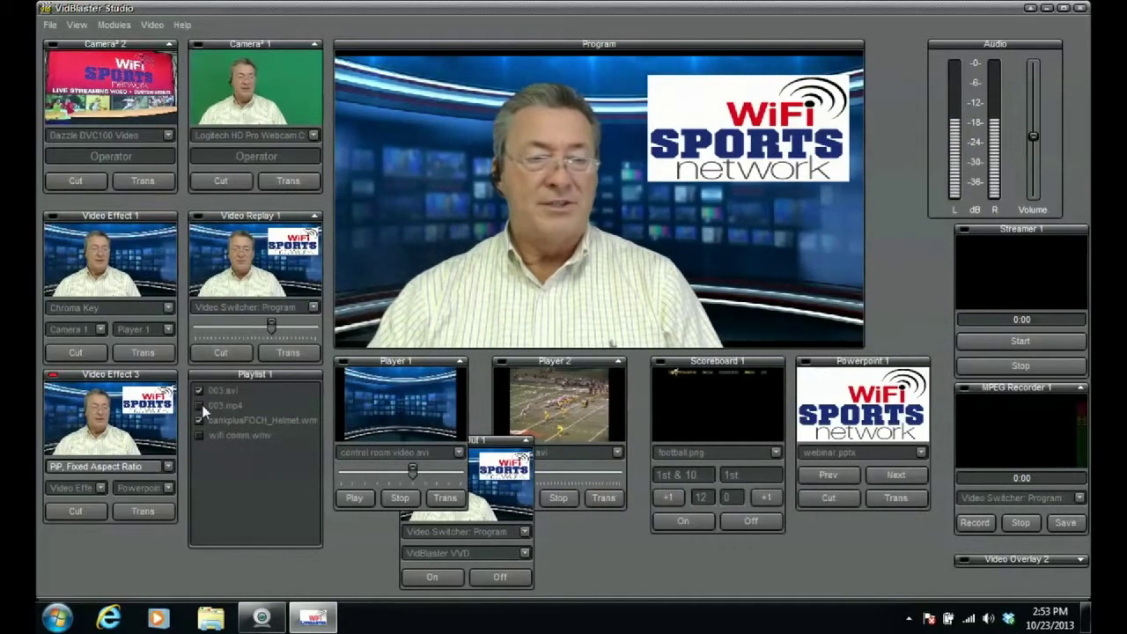
pyautogui.click(173, 484)
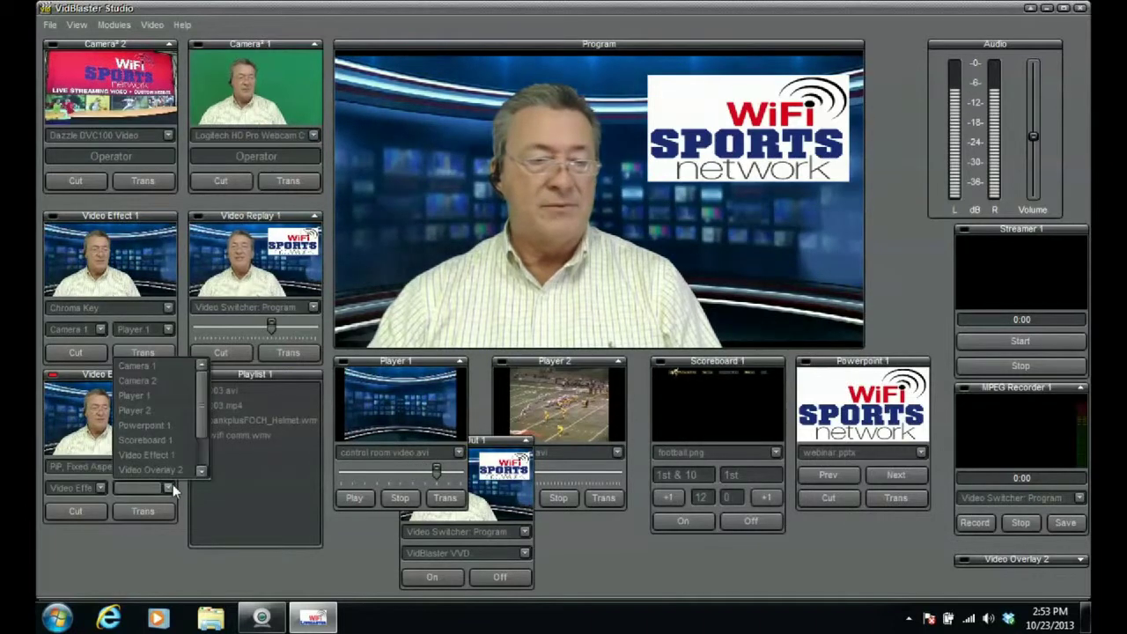
pyautogui.click(183, 396)
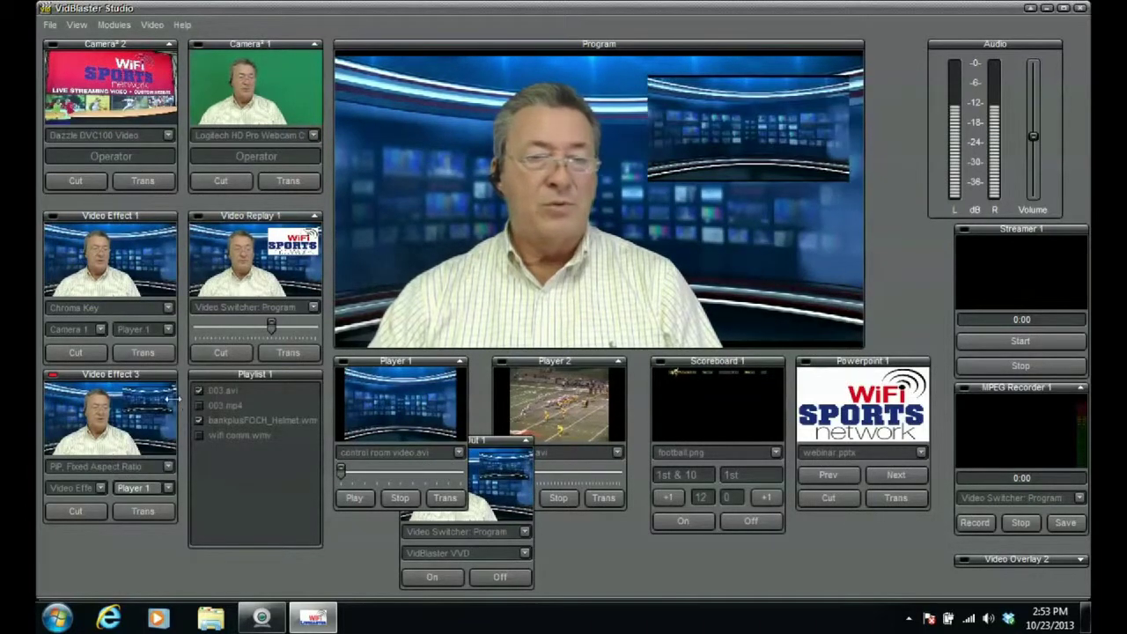
pyautogui.click(171, 485)
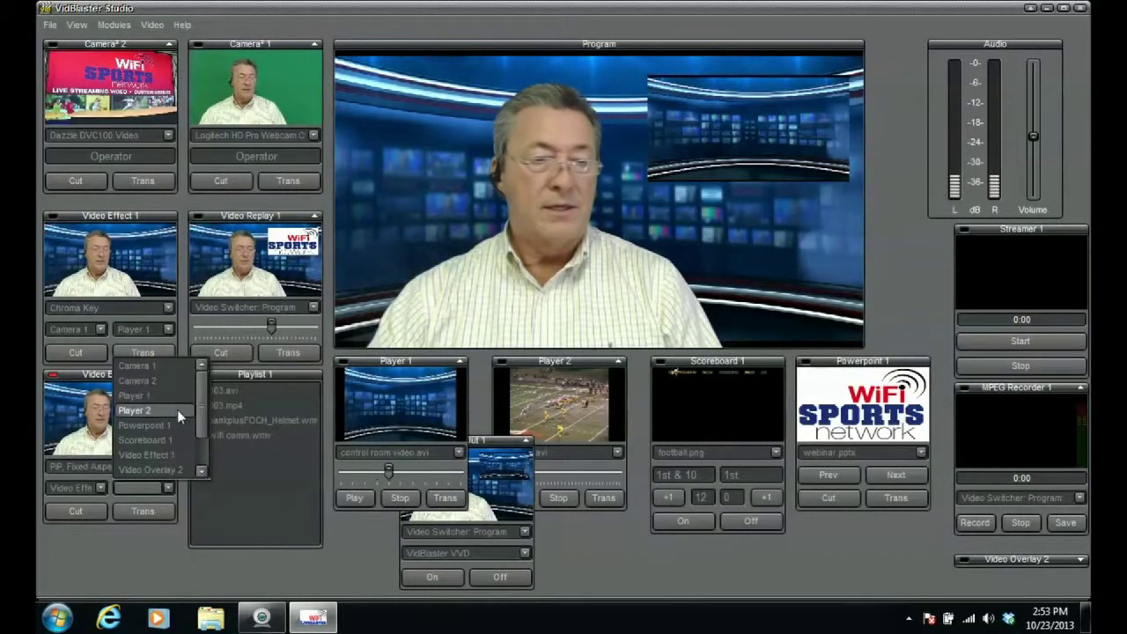
pyautogui.click(177, 409)
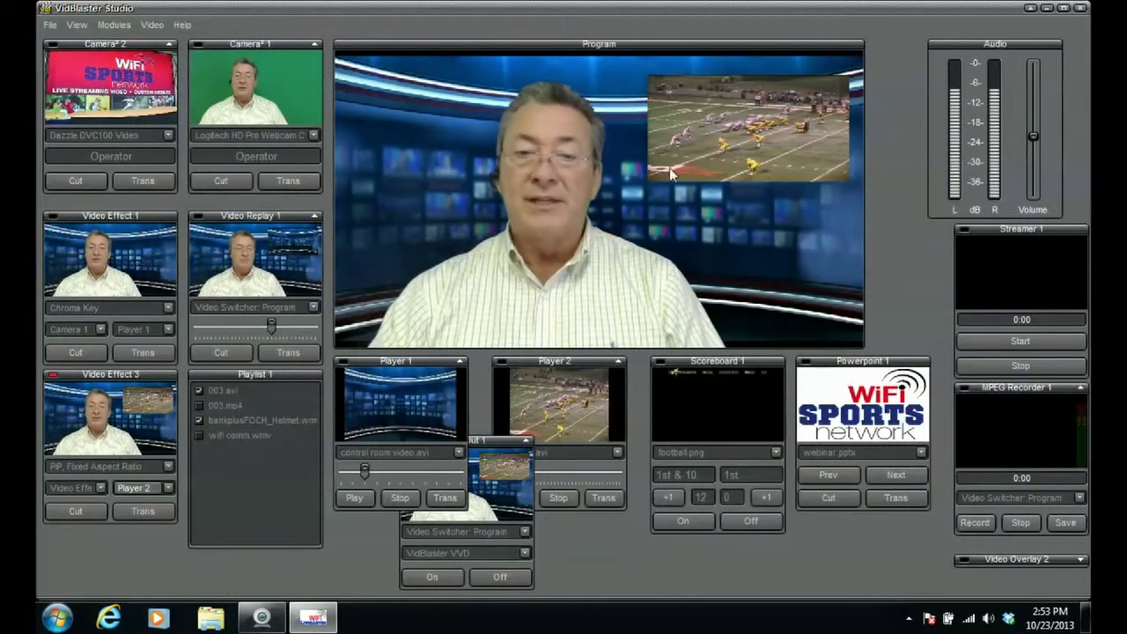
# Cut Player 2's football video full screen, then transition back to the anchor with football inset.
pyautogui.click(584, 434)
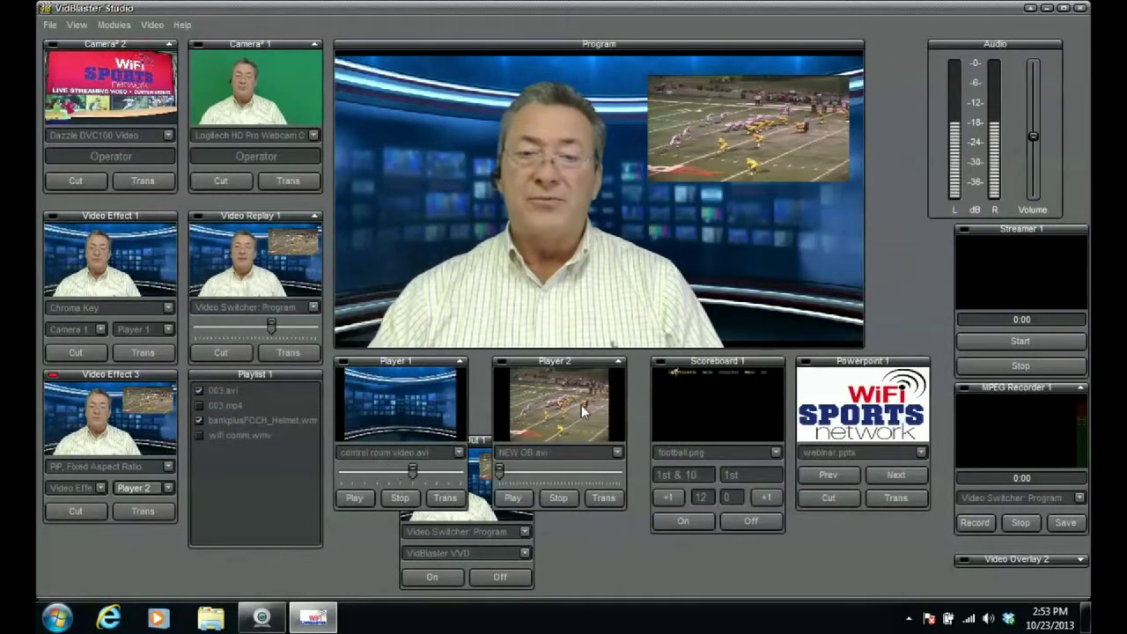
pyautogui.click(581, 405)
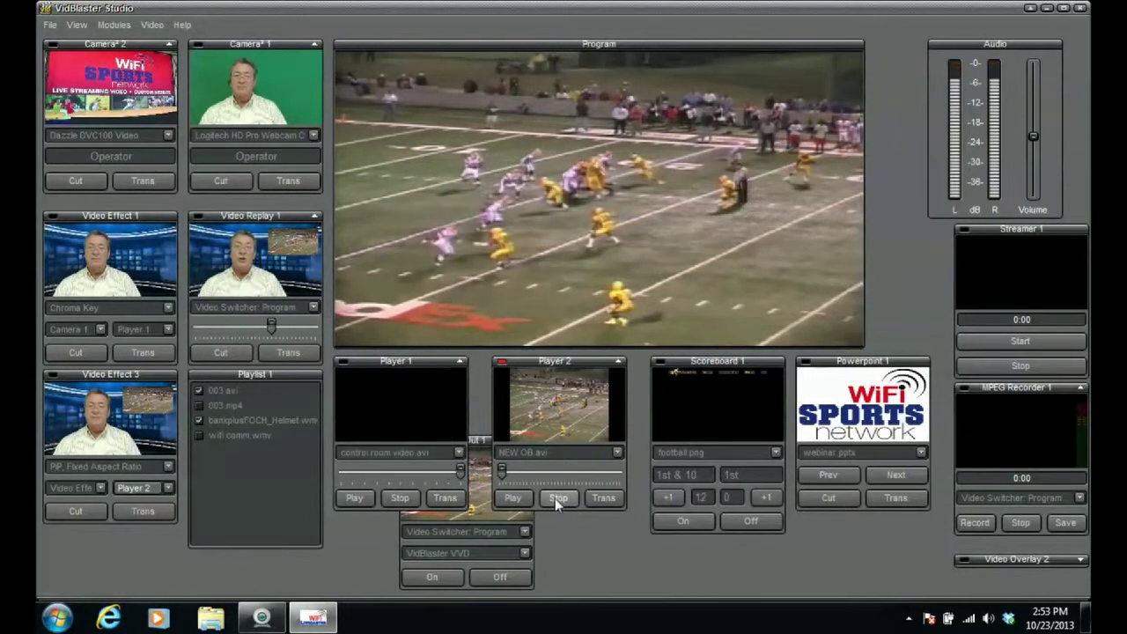
pyautogui.click(155, 426)
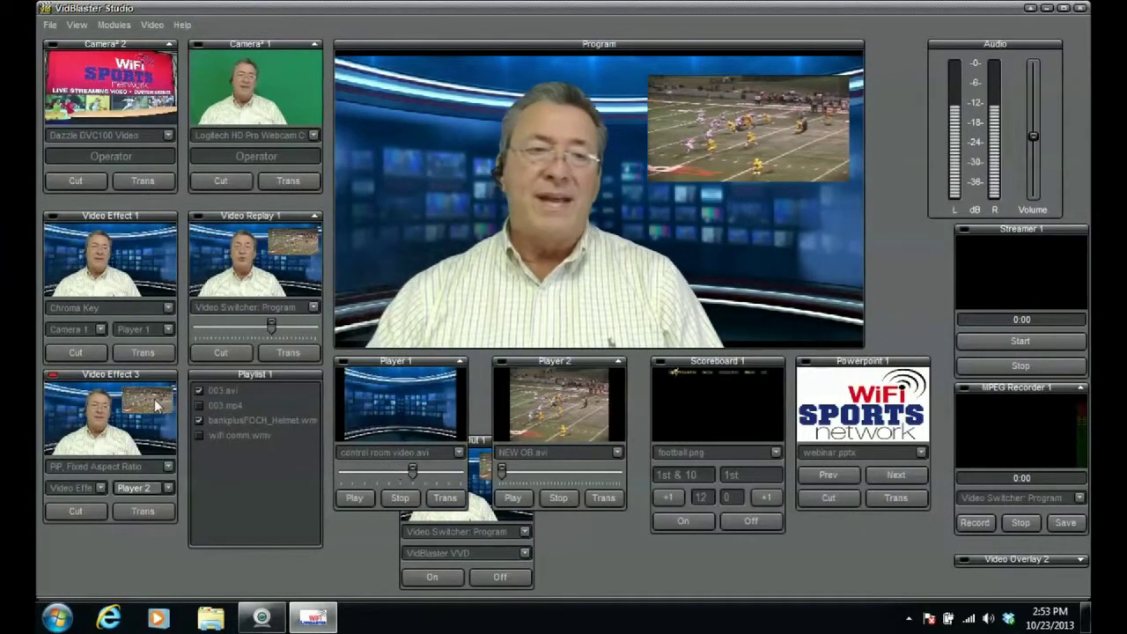
pyautogui.click(166, 468)
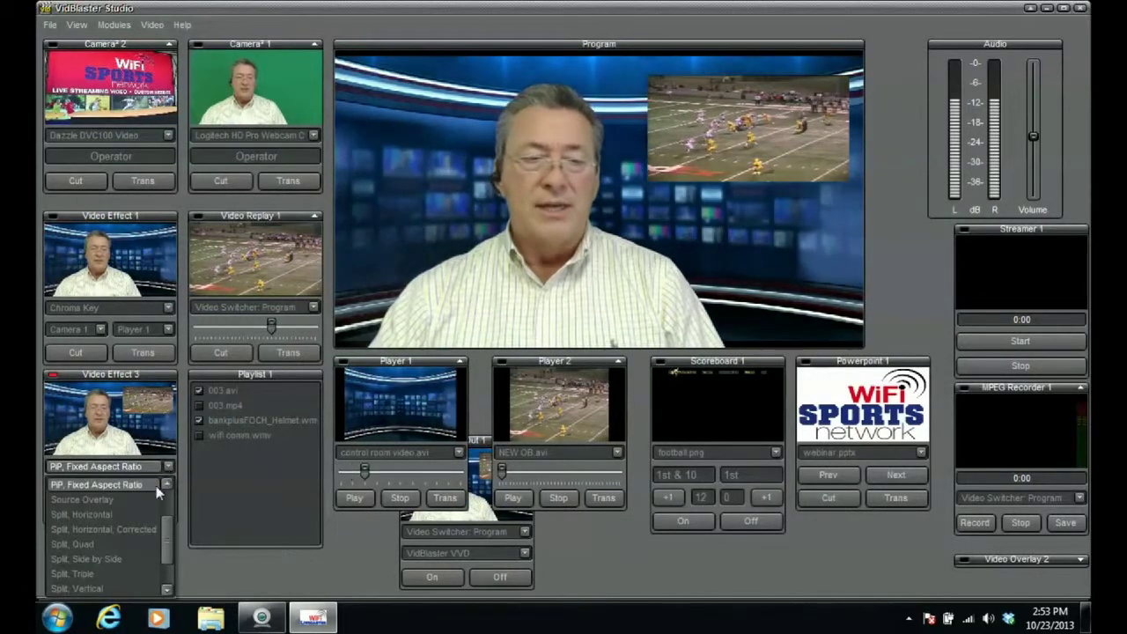
pyautogui.click(138, 561)
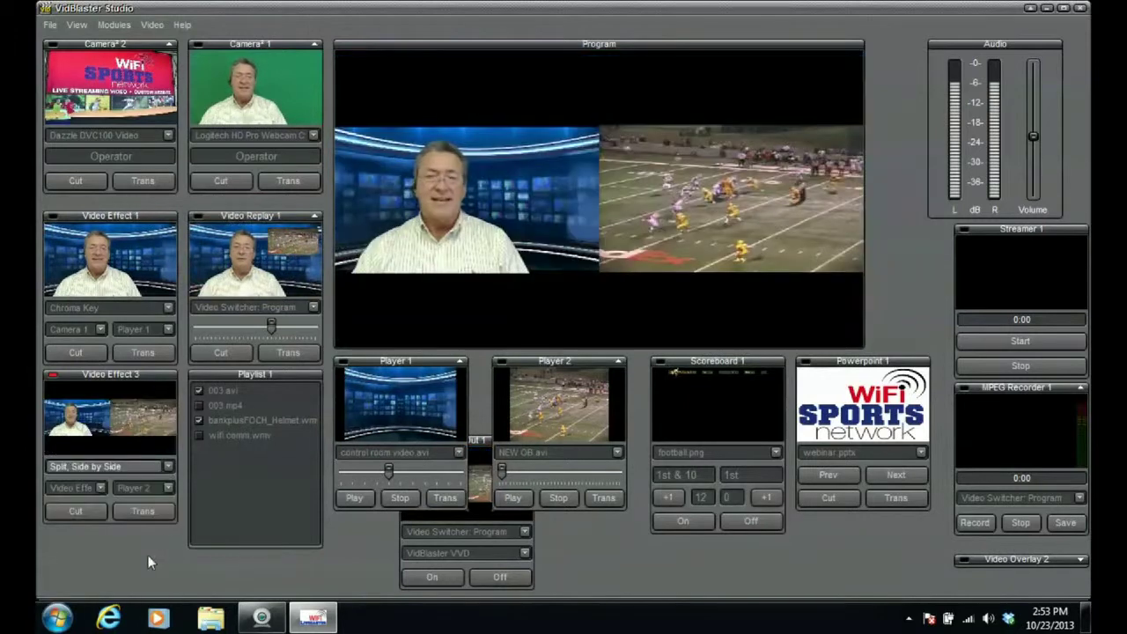
pyautogui.click(167, 467)
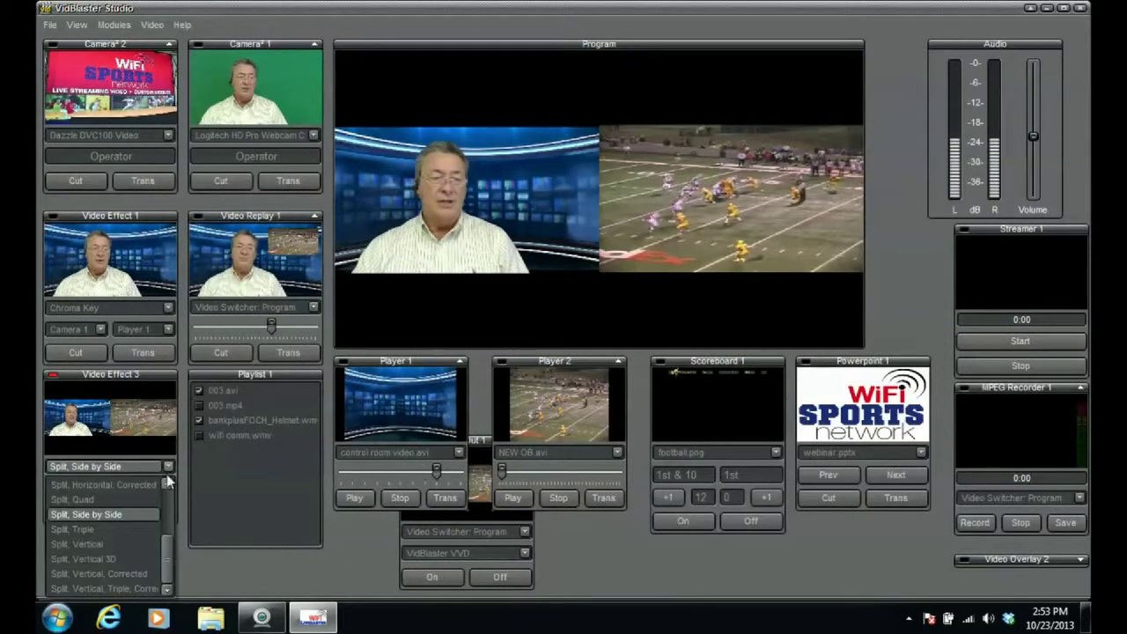
pyautogui.click(135, 556)
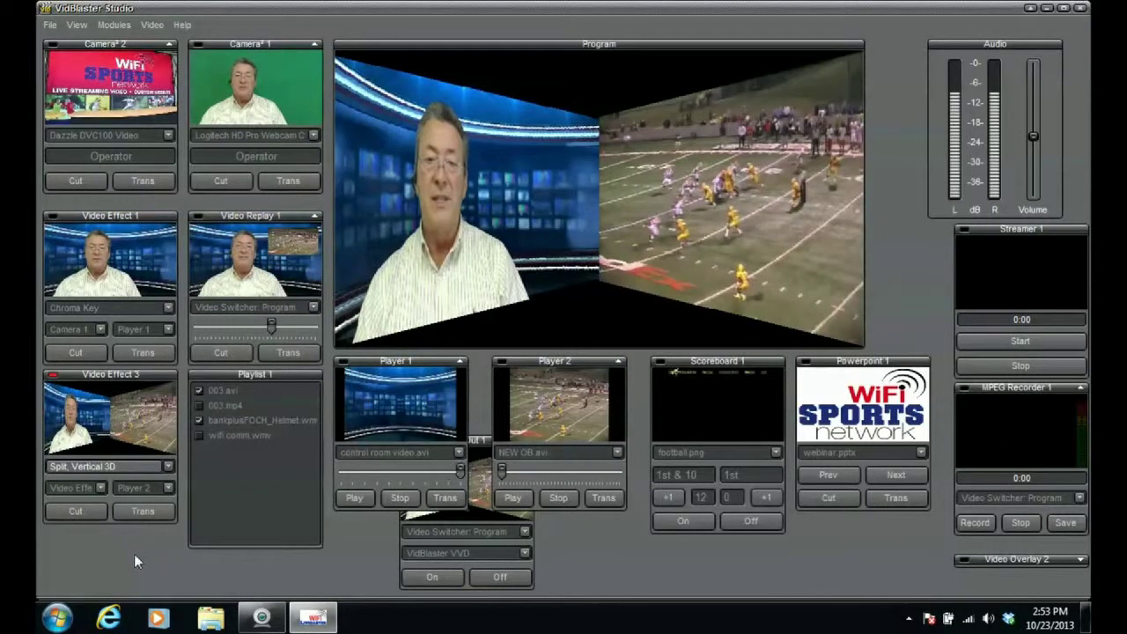
pyautogui.click(168, 467)
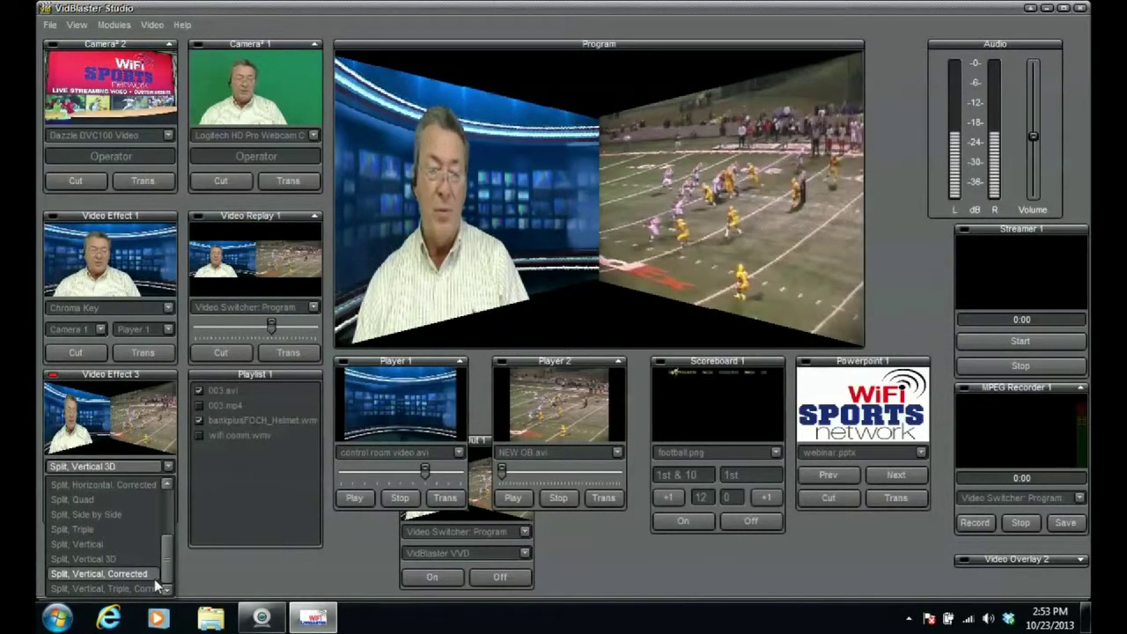
pyautogui.moveTo(164, 562); pyautogui.dragTo(170, 529)
pyautogui.click(143, 509)
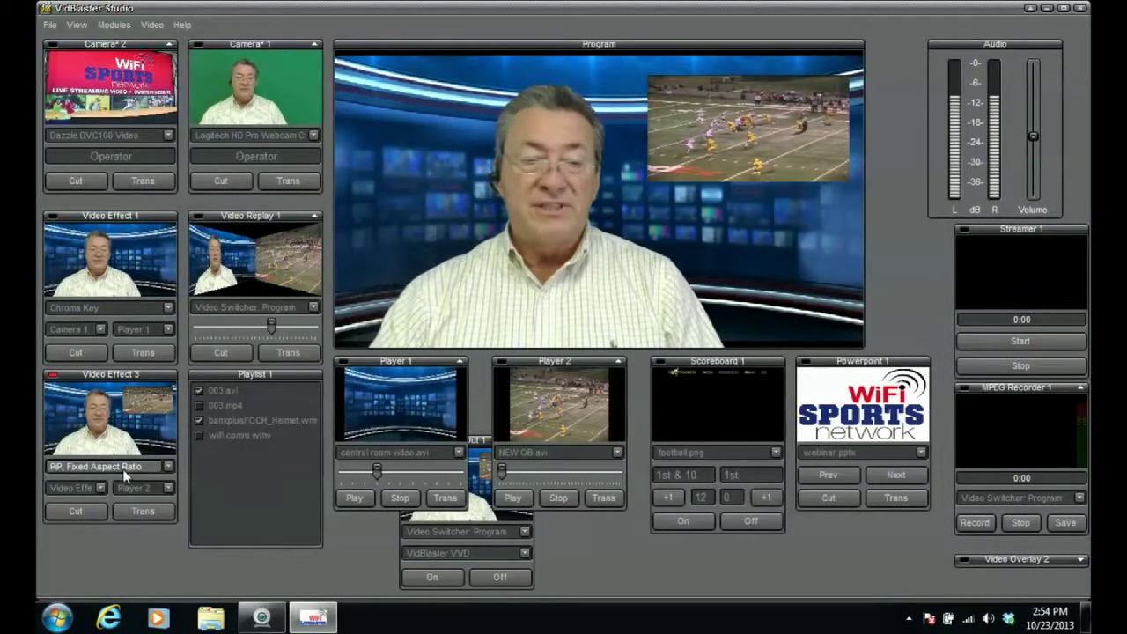
# Change Video Effect 3's second source from Player 2 to Powerpoint 1.
pyautogui.click(168, 490)
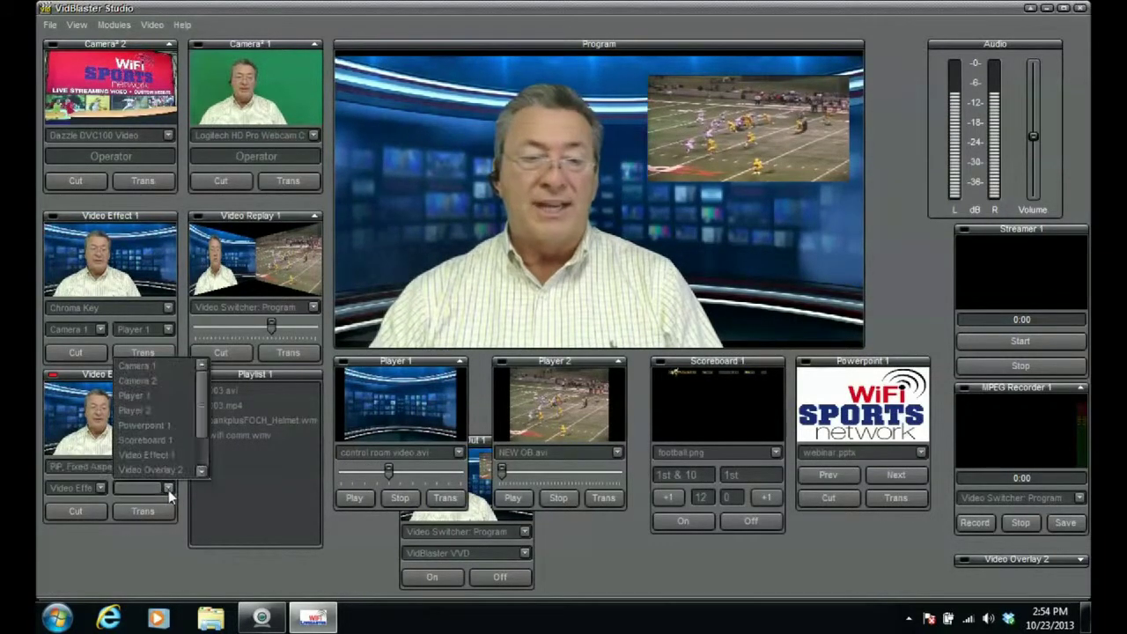
pyautogui.click(176, 426)
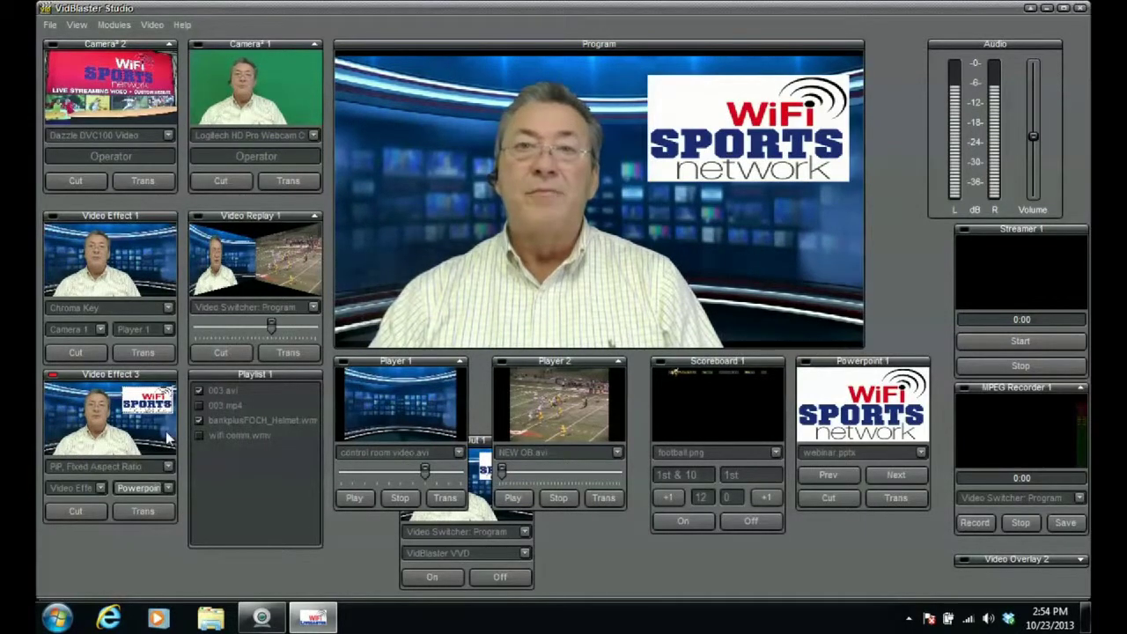